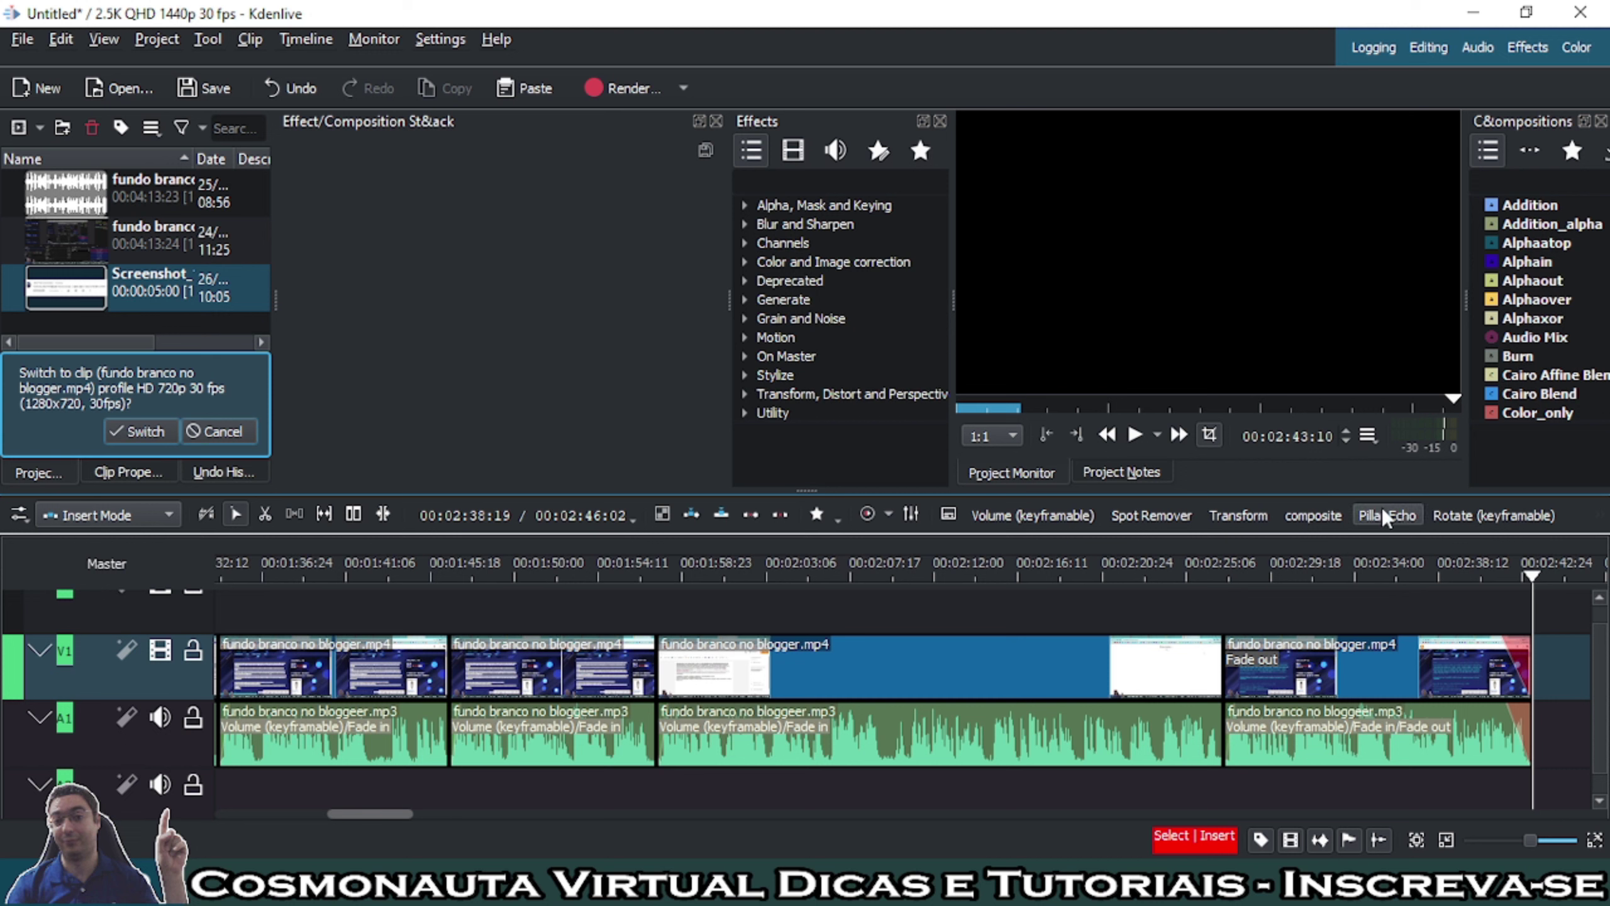
Step: Examine frame by frame where the last clip ends on the timeline and play past its fade out
key("Left")
key("Left")
key("Left")
key("Left")
key("Left")
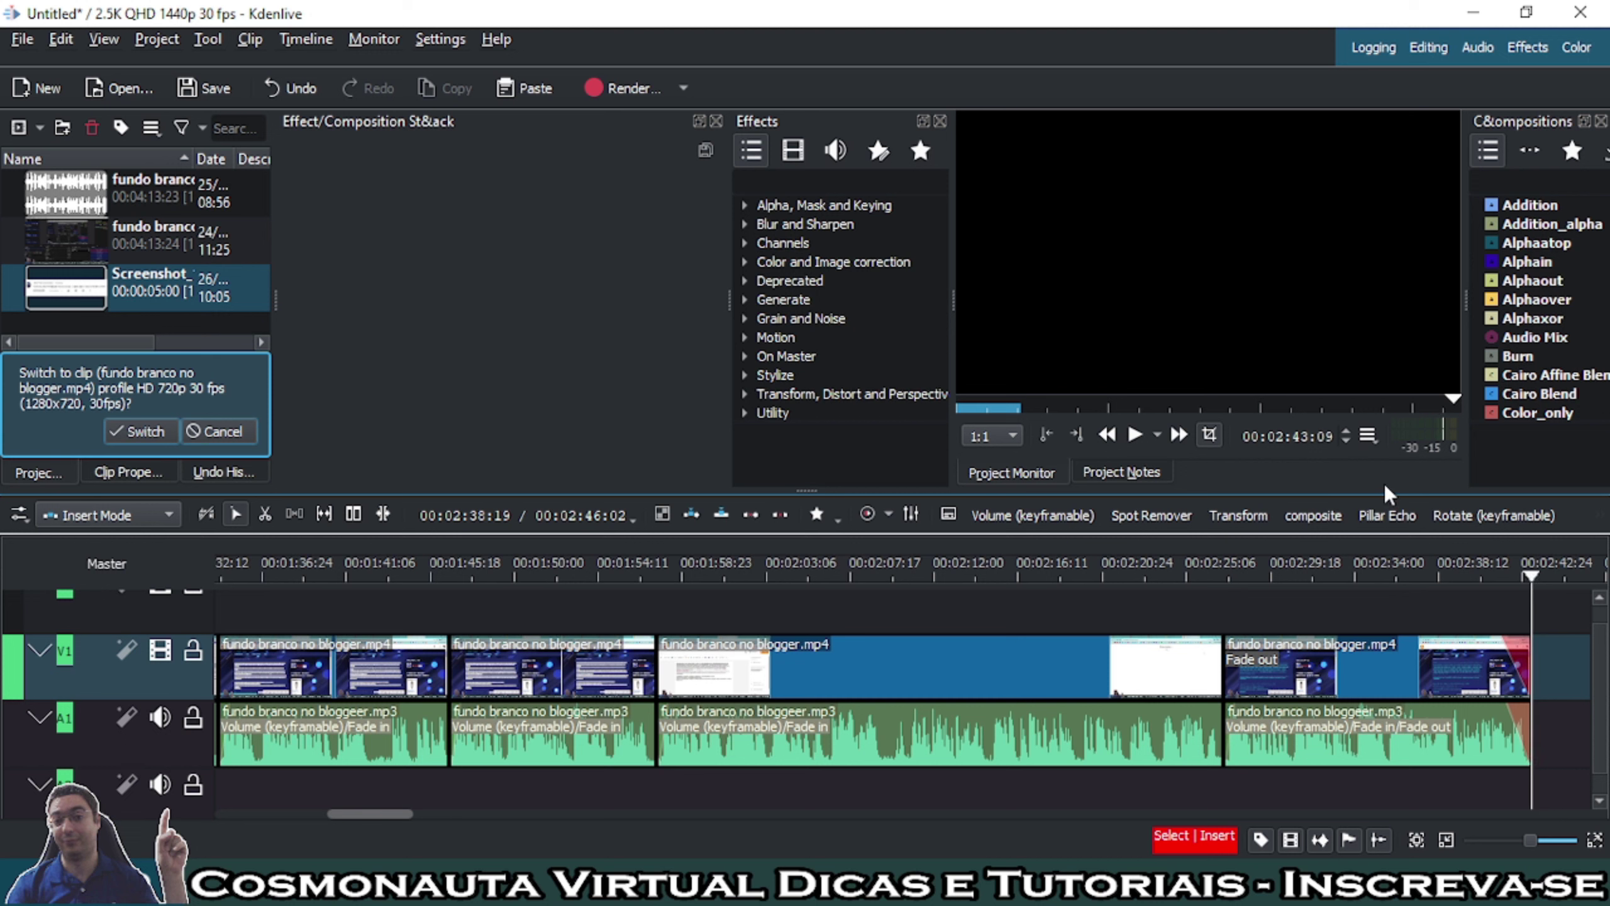
key("Right")
key("Right")
key("Right")
left_click_drag(367, 813, 400, 815)
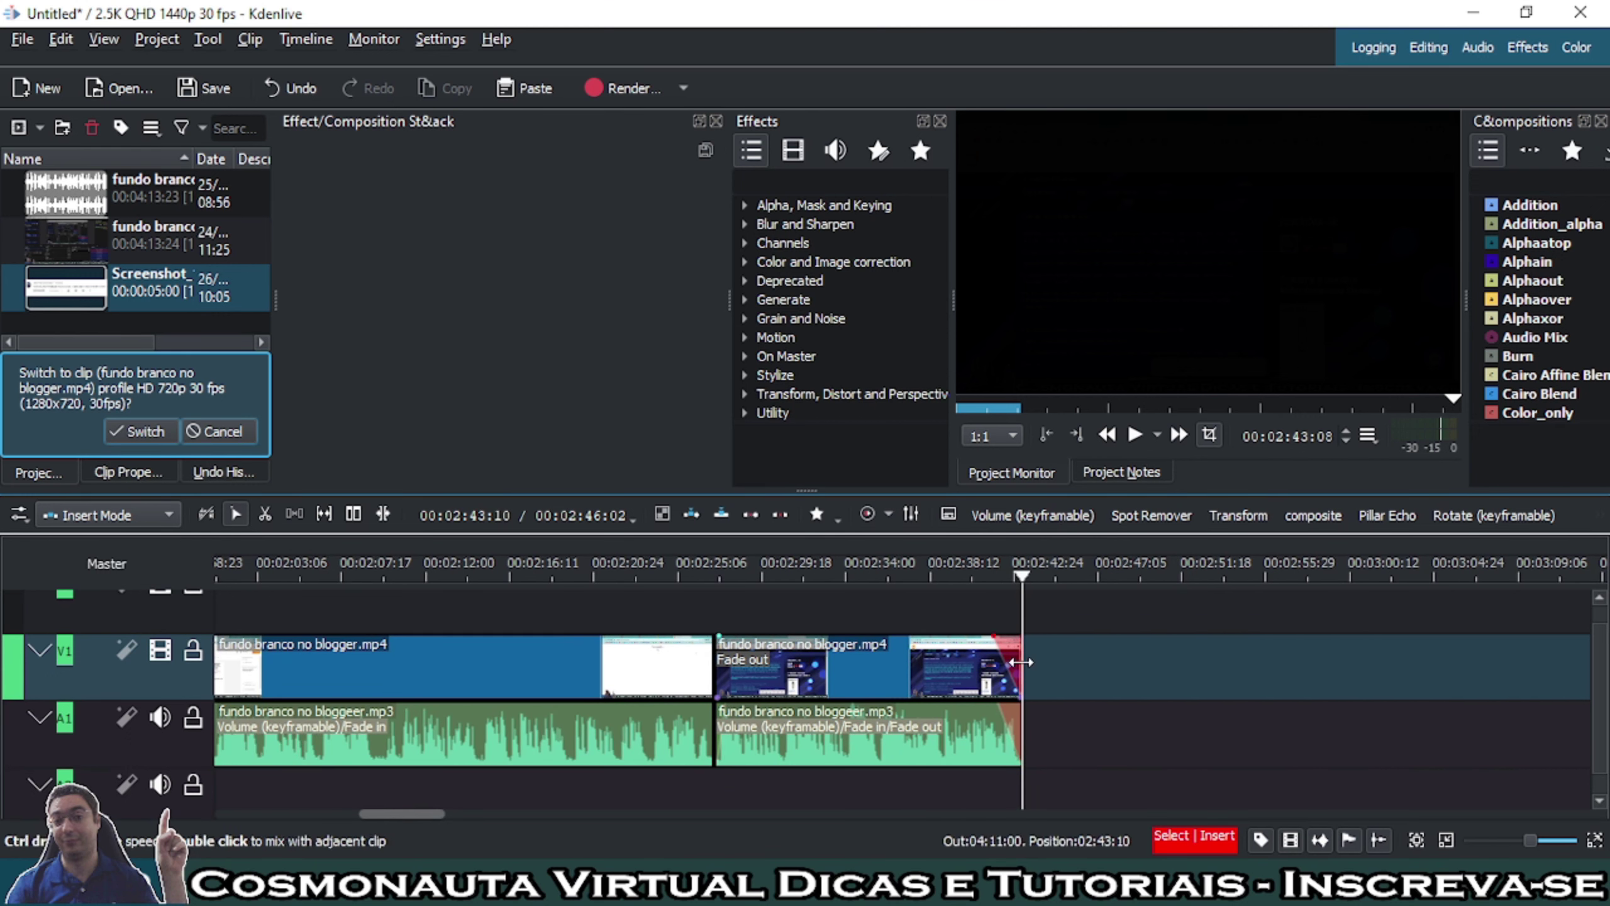
key("space")
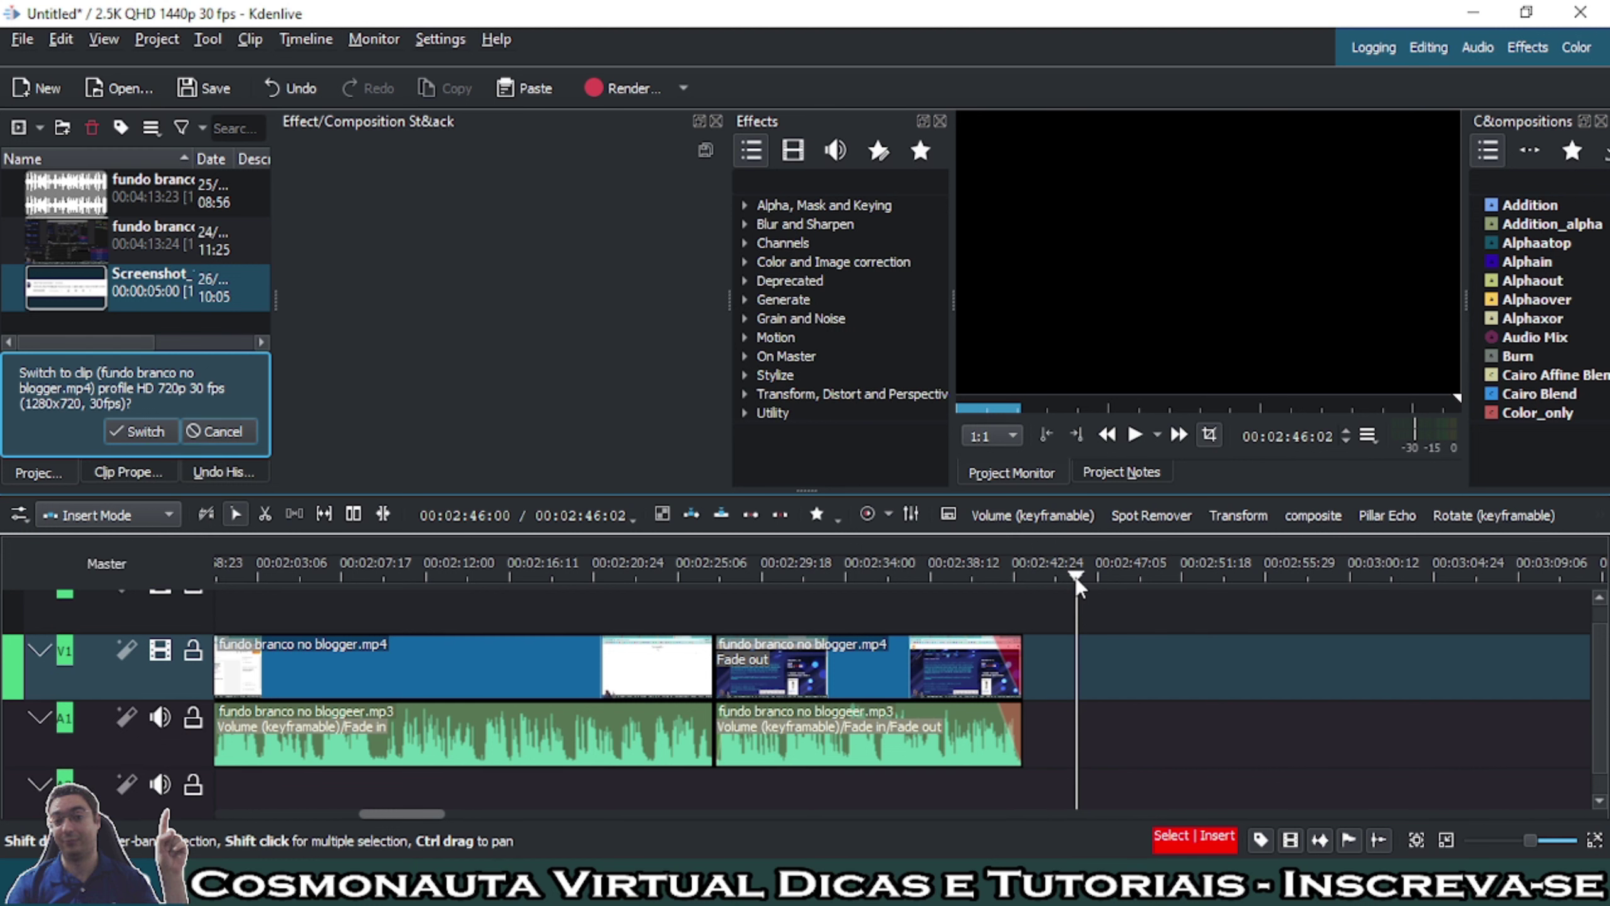
Step: Try to remove the empty space after the last clip on track V1
right_click(1057, 669)
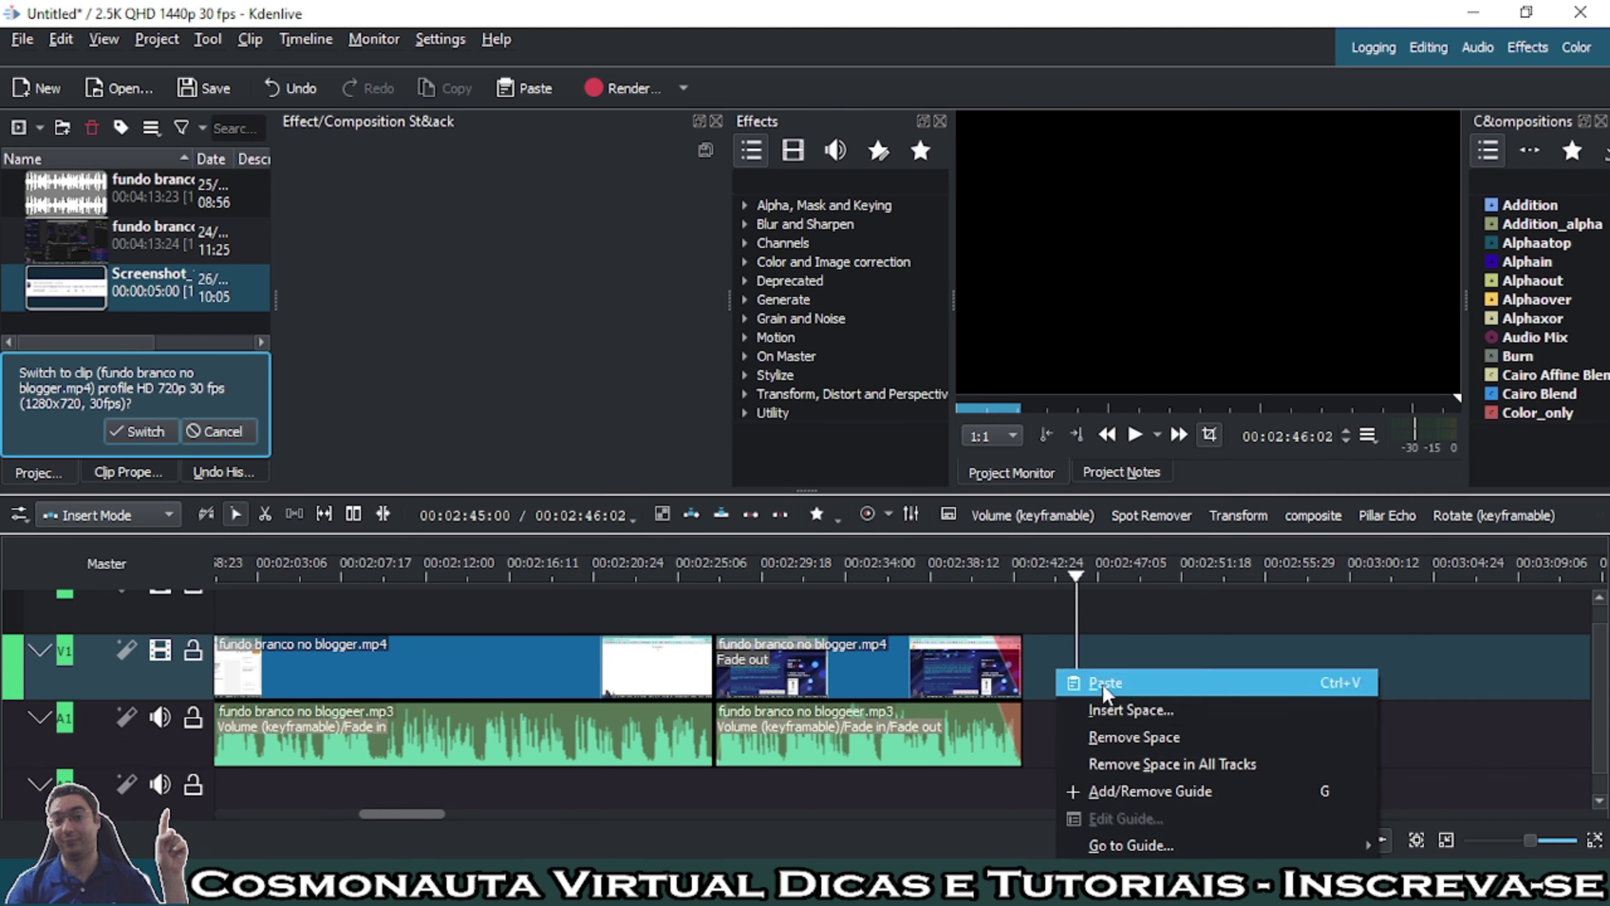
left_click(1134, 740)
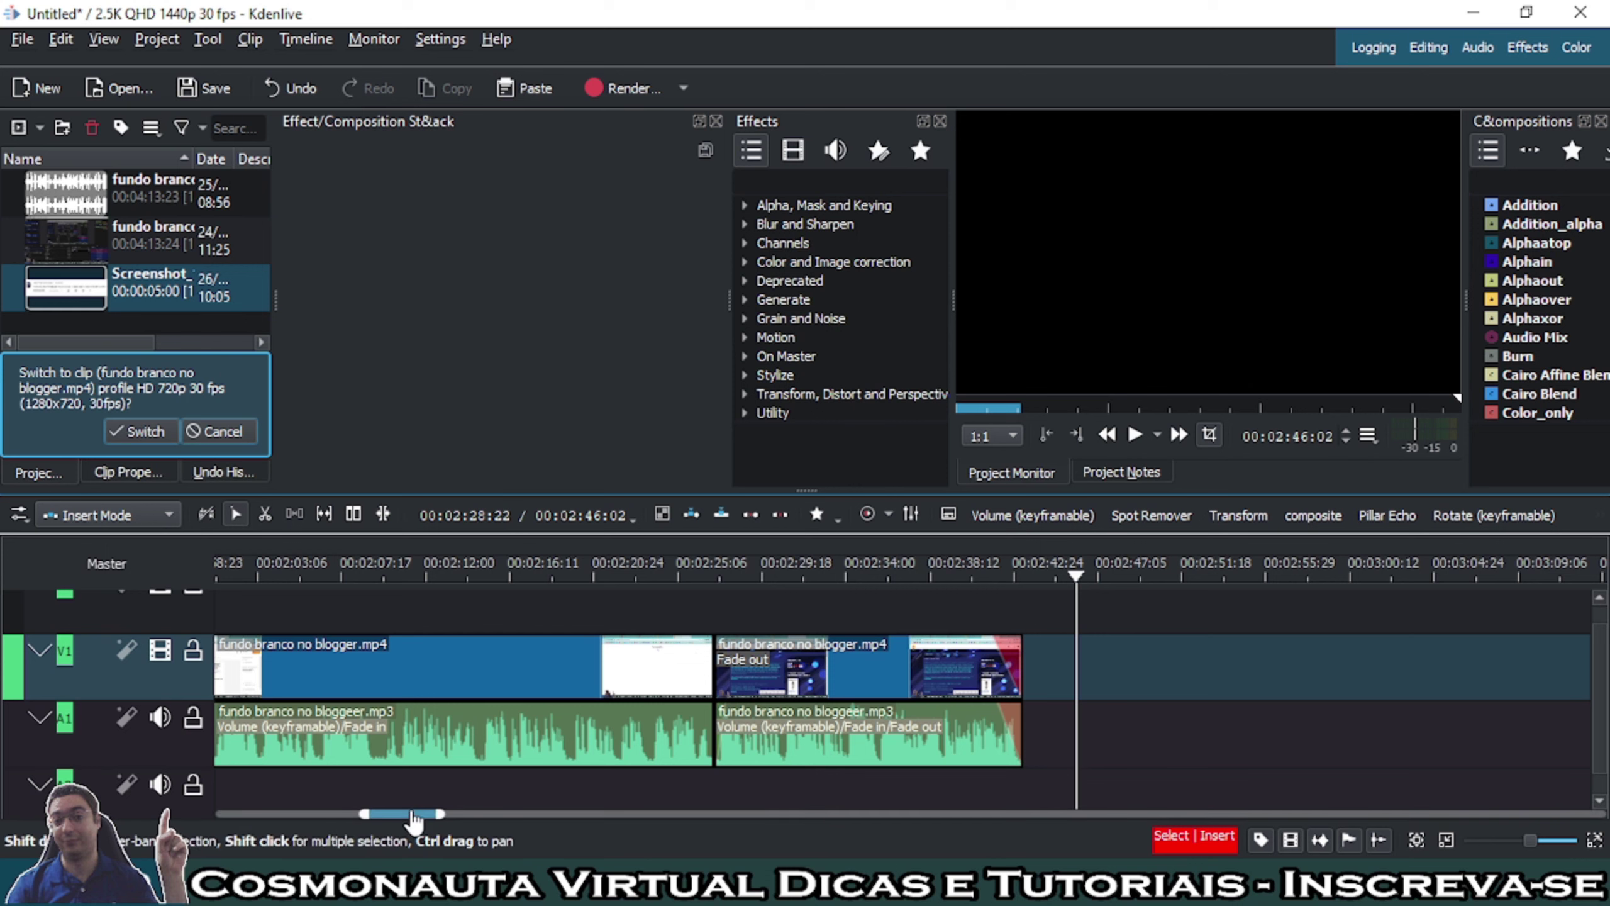
Step: Extend the timeline zone so it runs from the project start to the end of the last clip
left_click_drag(410, 820, 255, 824)
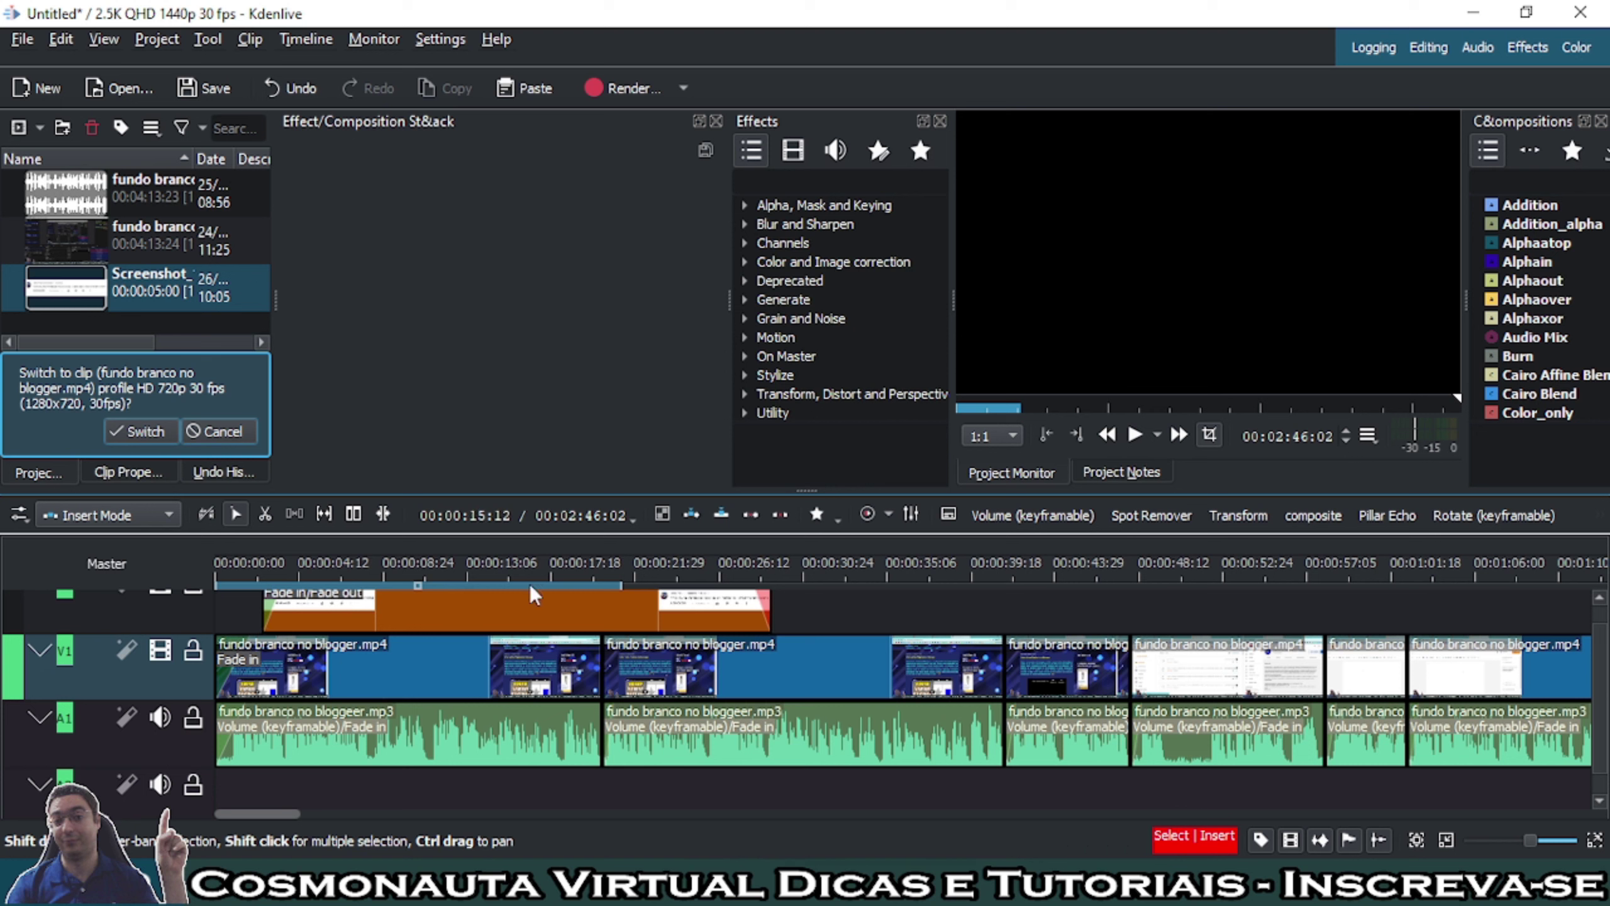
mouse_move(618, 584)
left_mouse_down()
mouse_move(976, 577)
mouse_move(469, 580)
mouse_move(593, 587)
left_mouse_up()
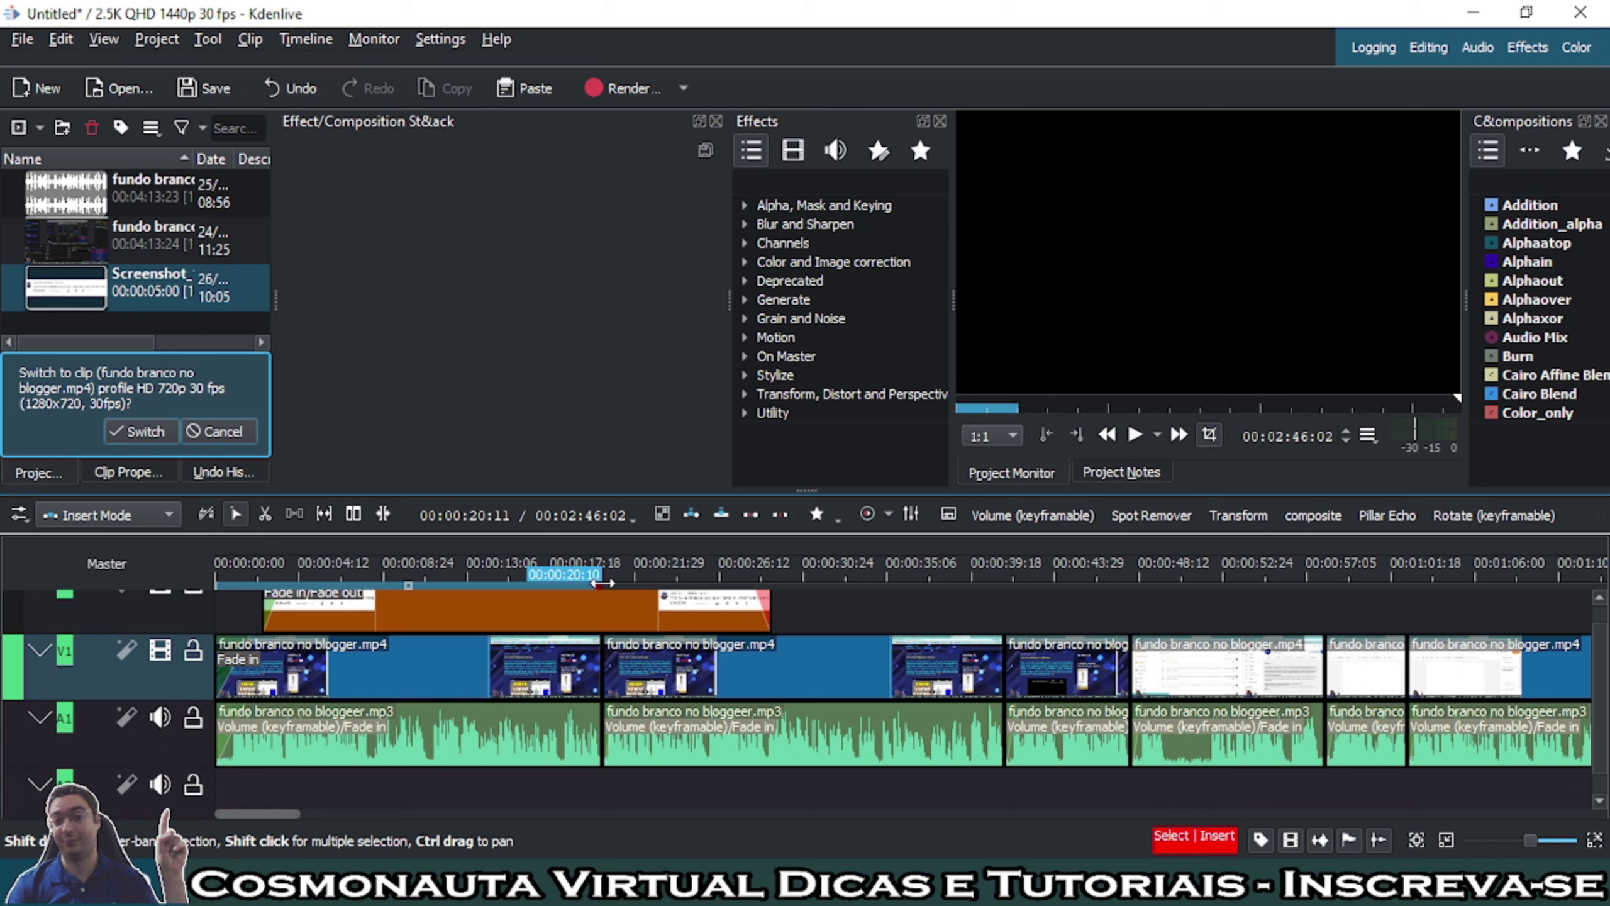
left_click_drag(599, 583, 1338, 567)
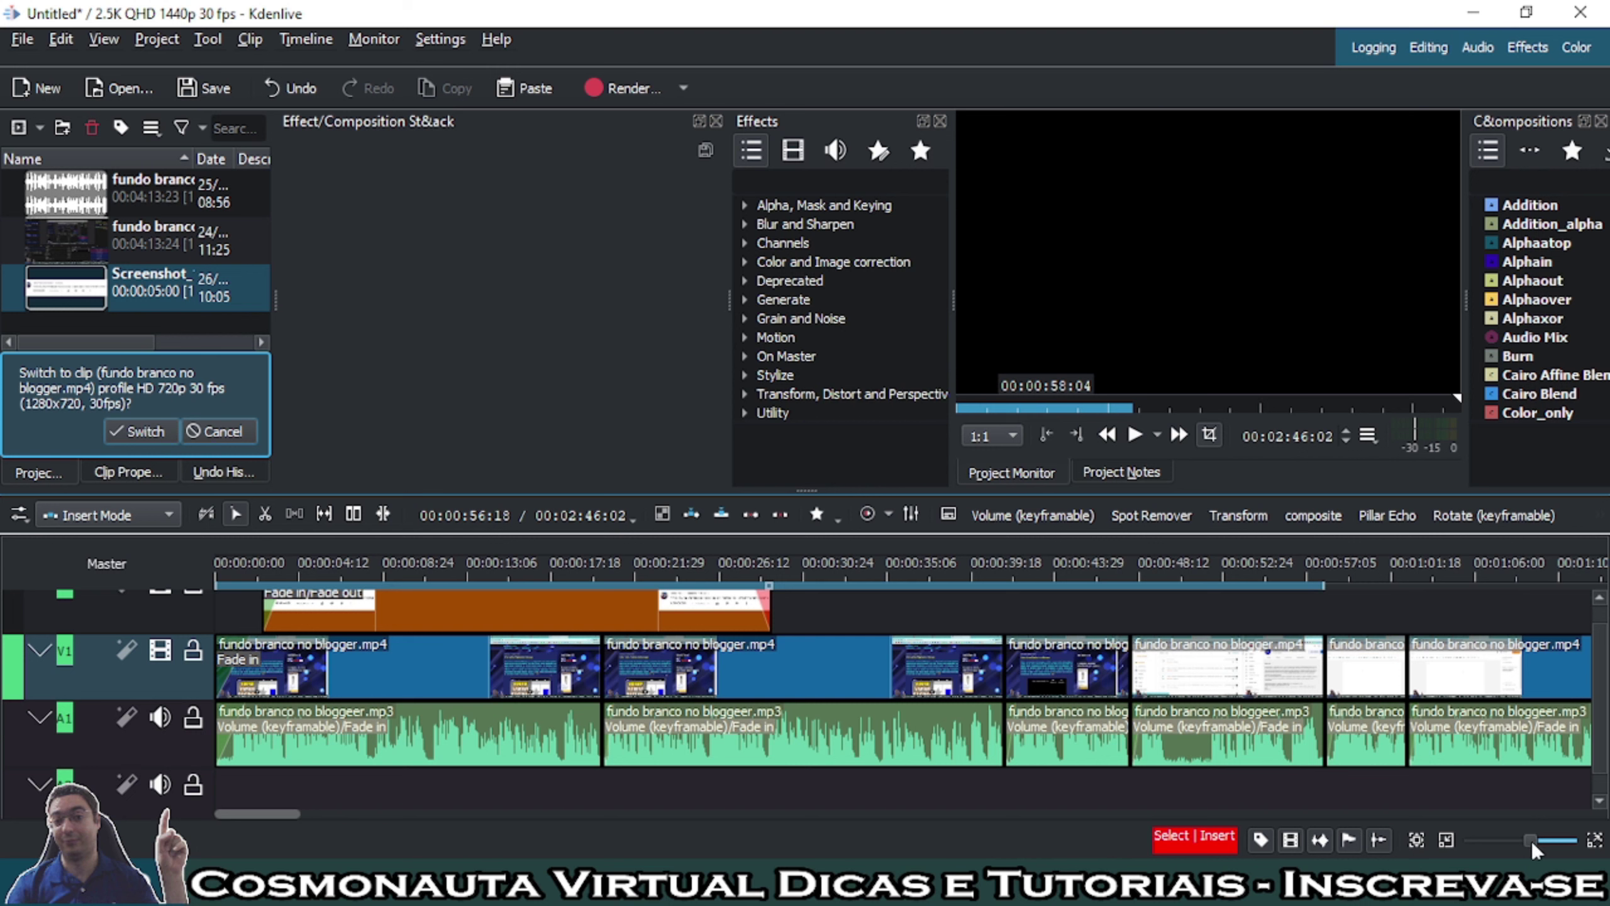
left_click_drag(1532, 841, 1519, 844)
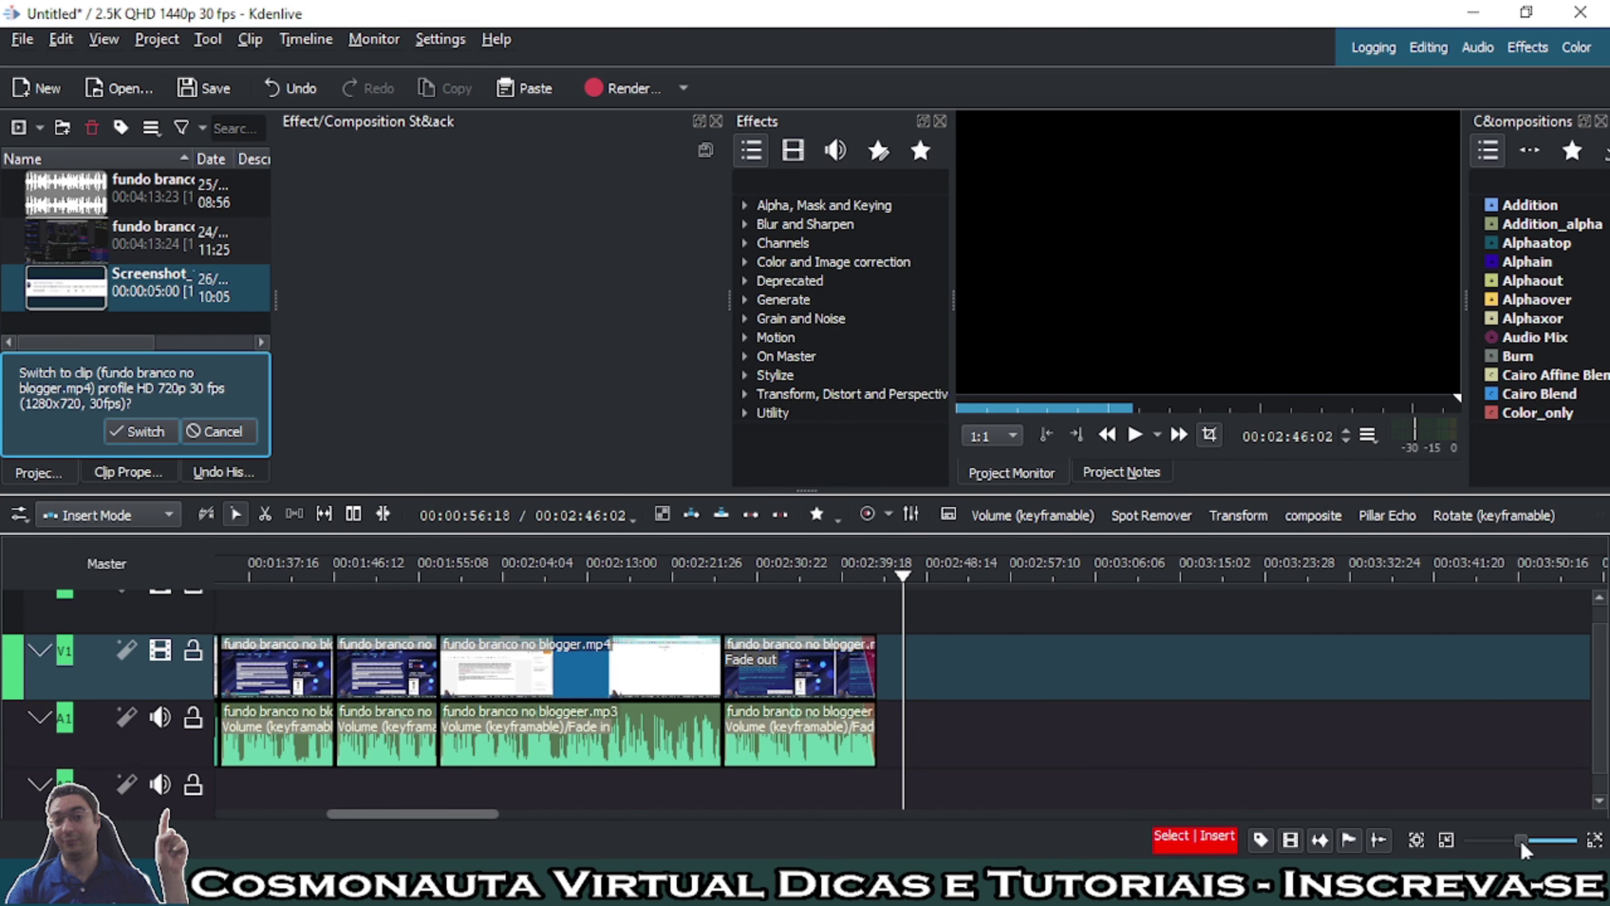
left_click_drag(1520, 844, 1516, 846)
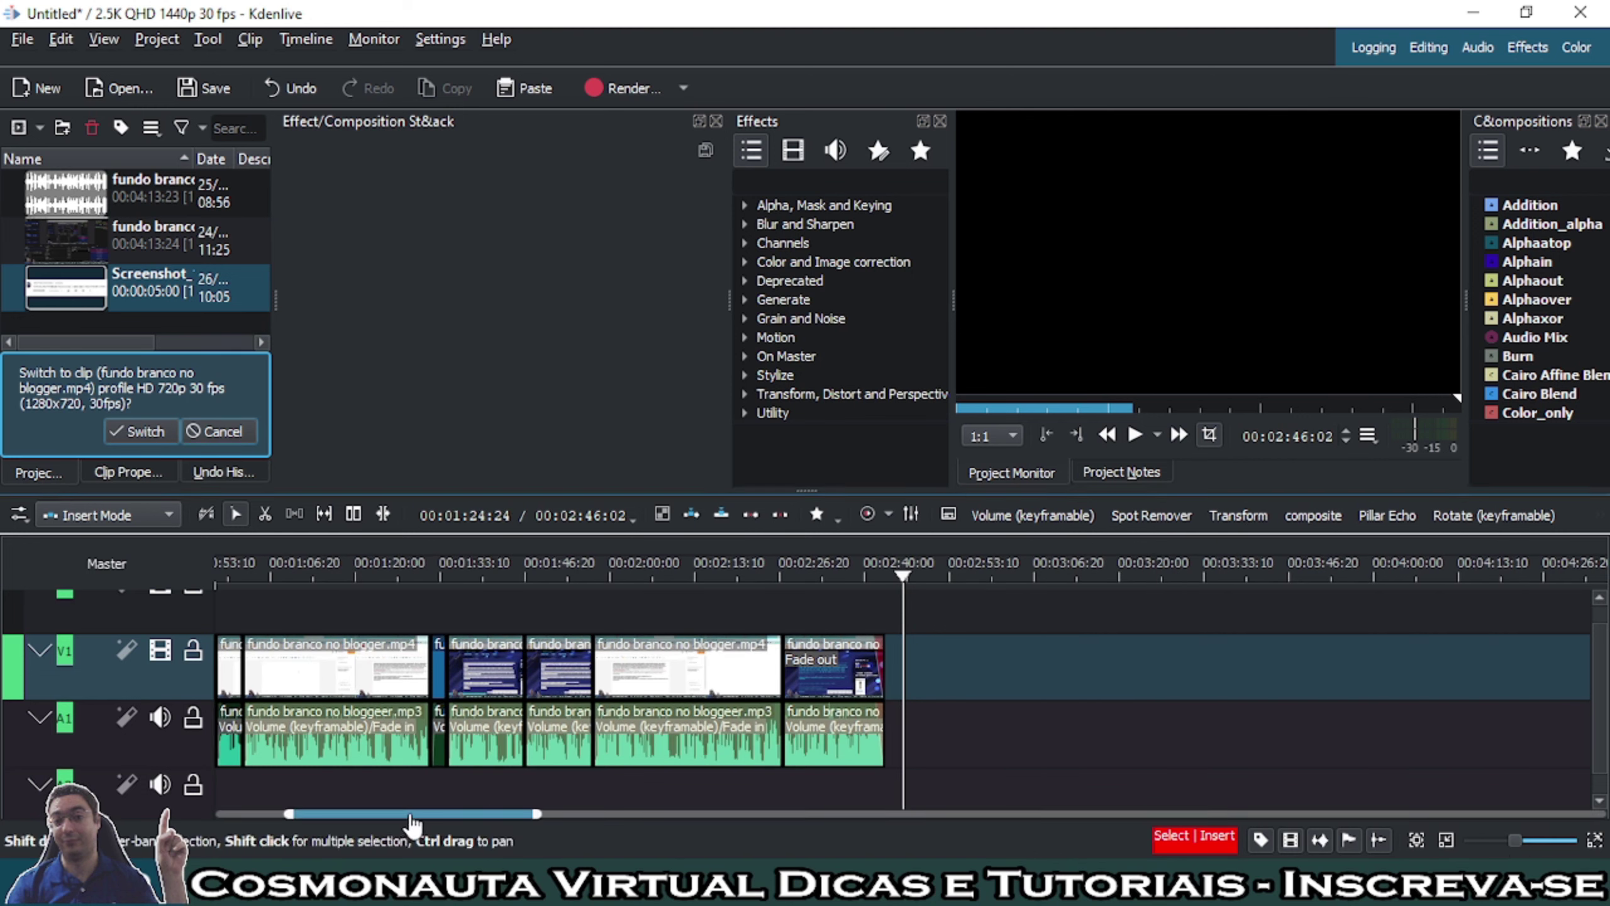
left_click_drag(408, 823, 331, 824)
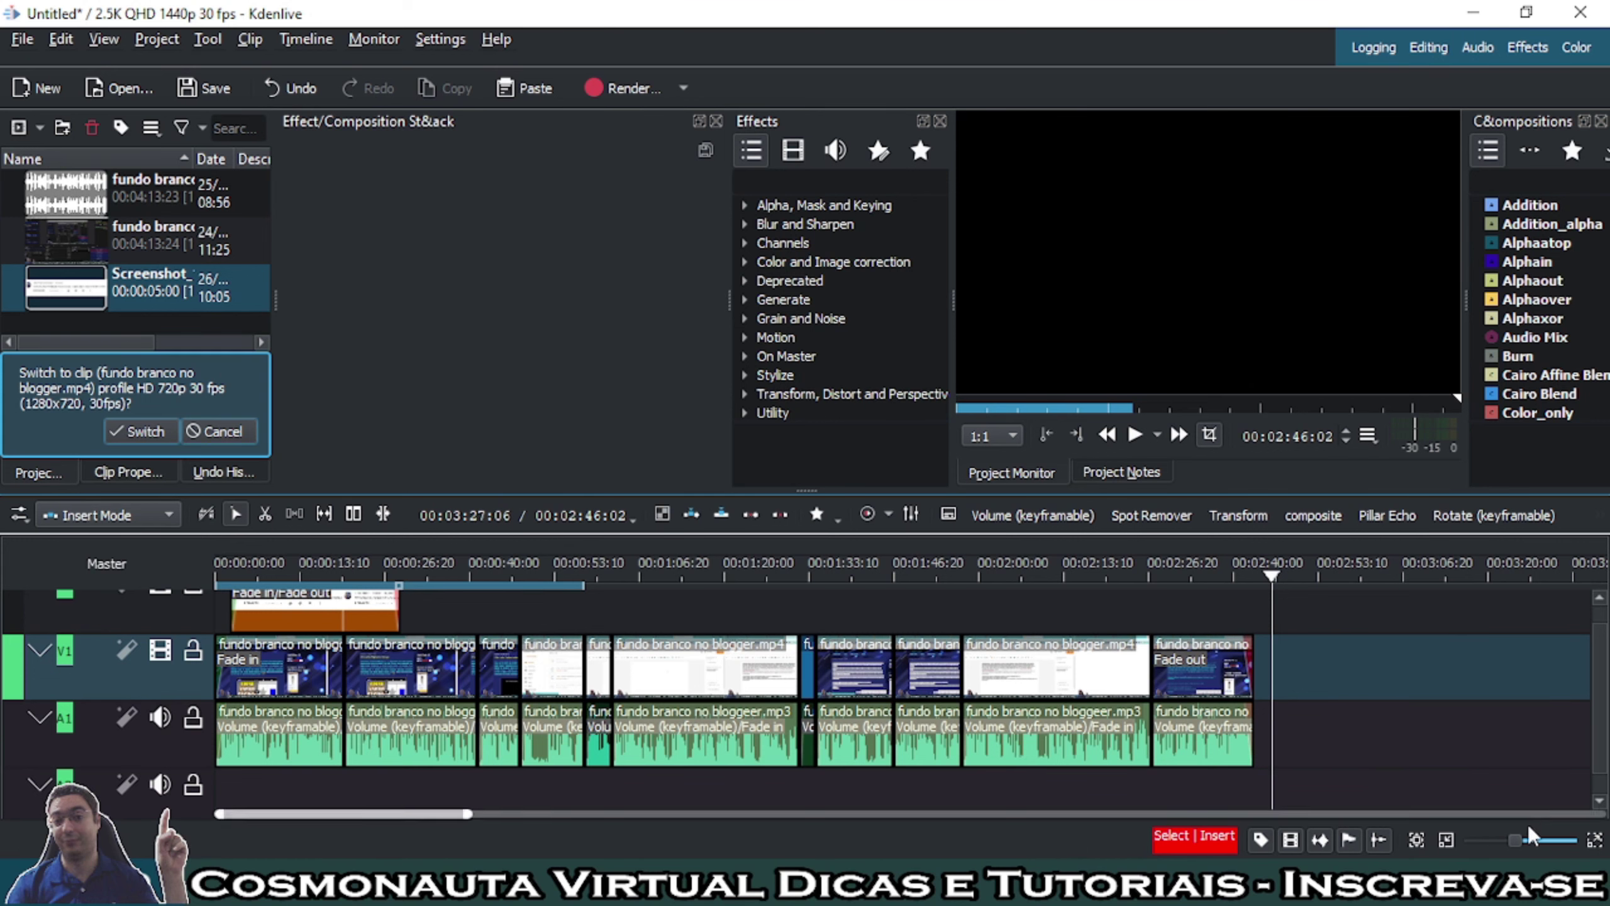
left_click_drag(1517, 841, 1506, 843)
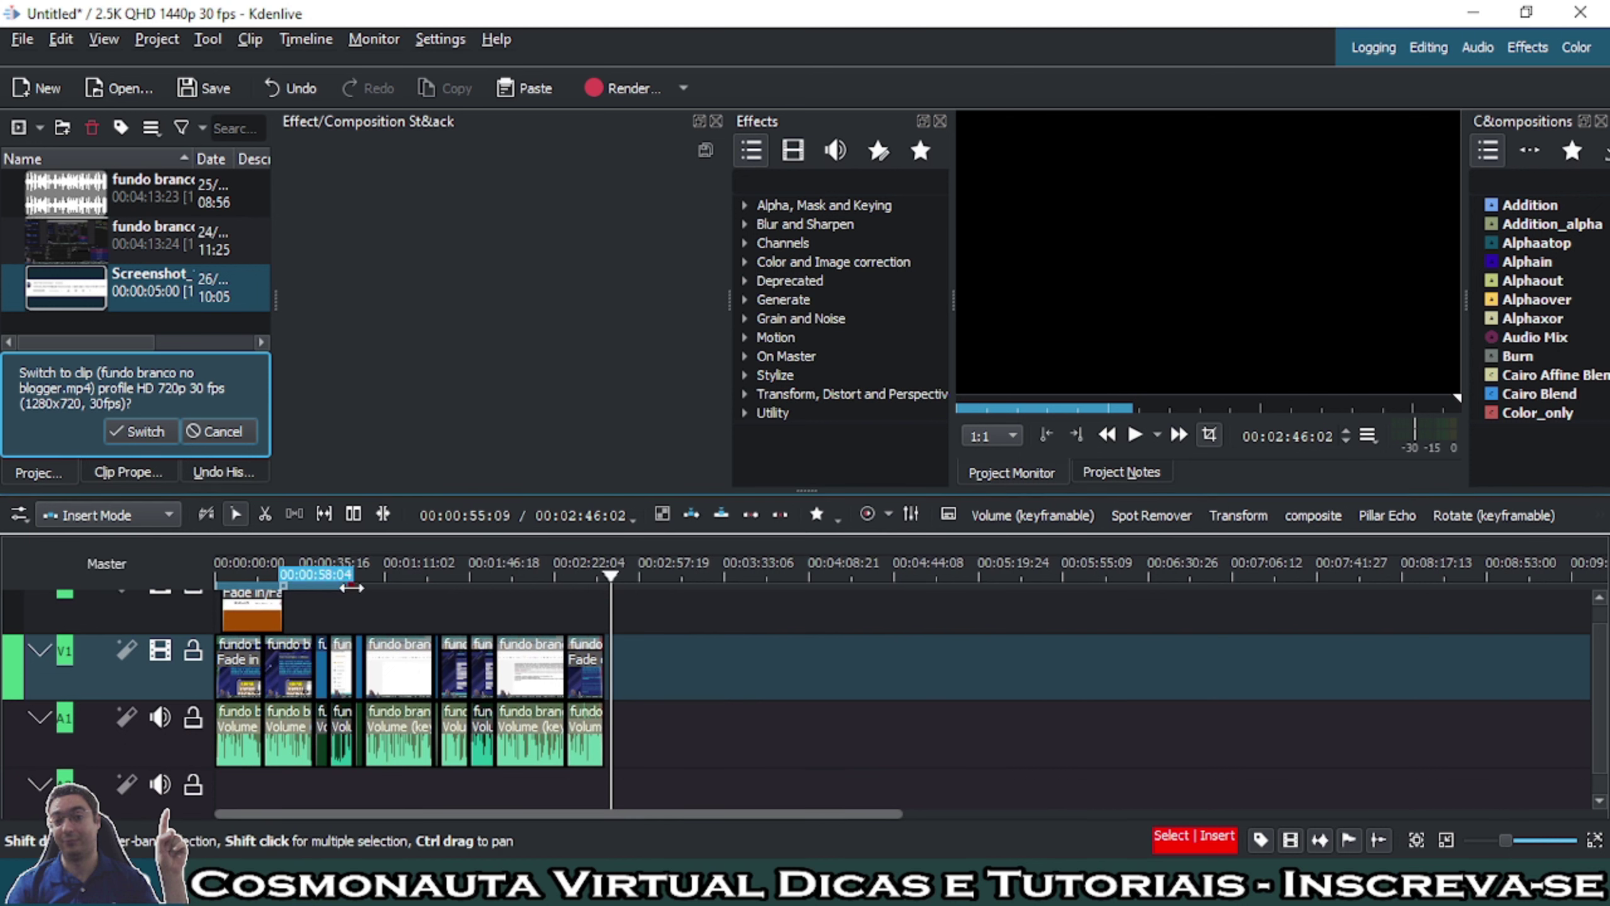
left_click_drag(352, 589, 602, 603)
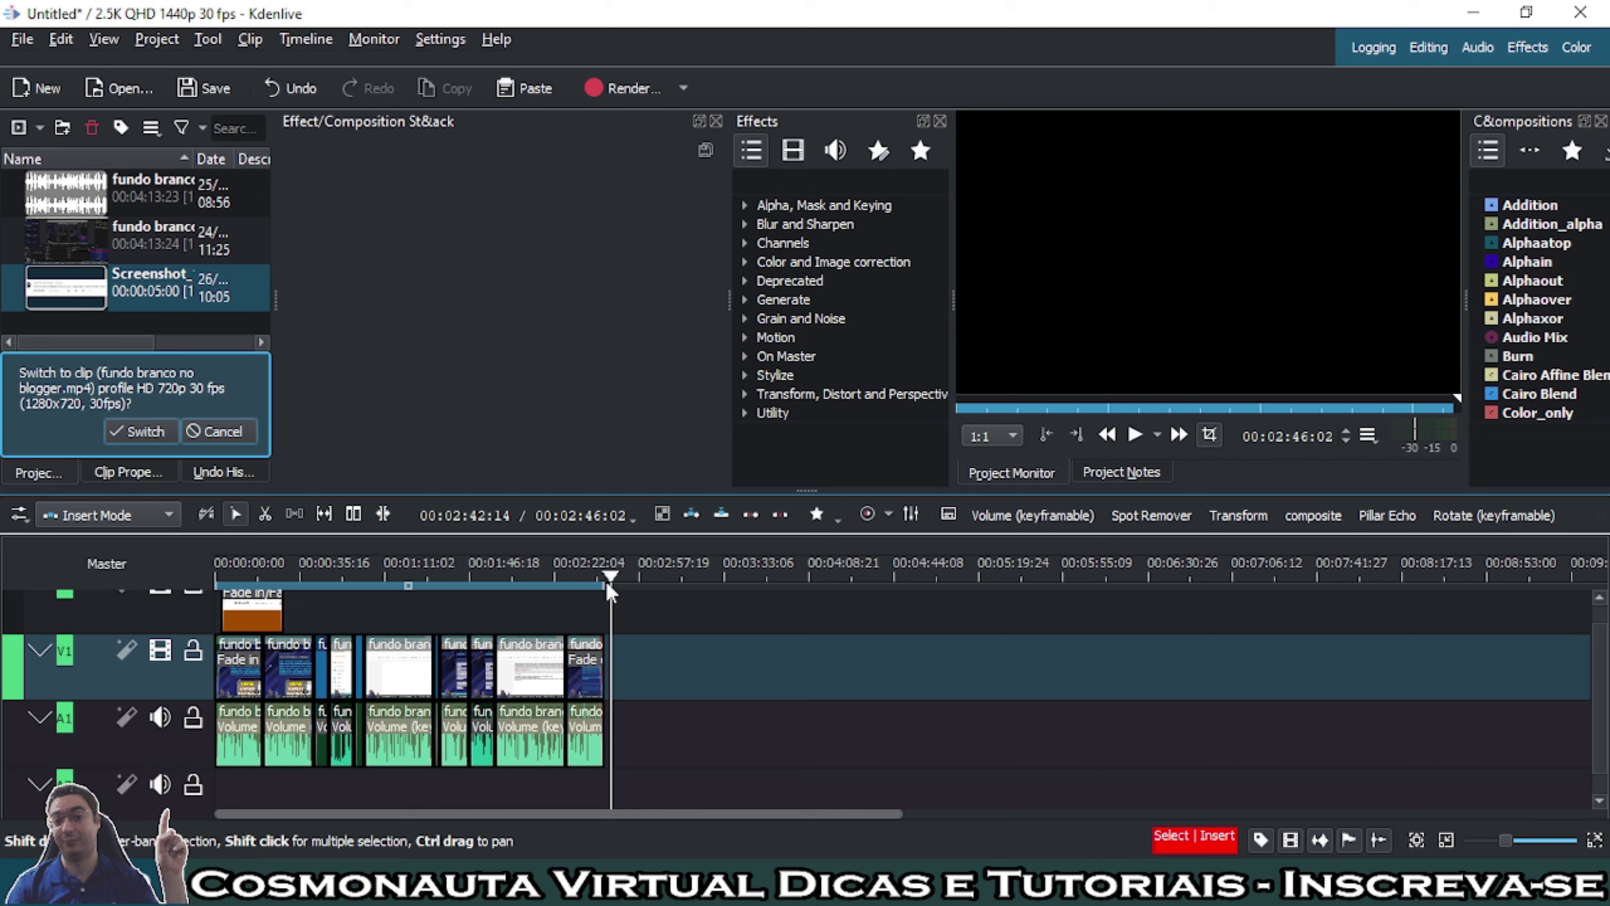
Step: Compare the full project range in the project's render settings and choose Selected zone as the render range
left_click(638, 91)
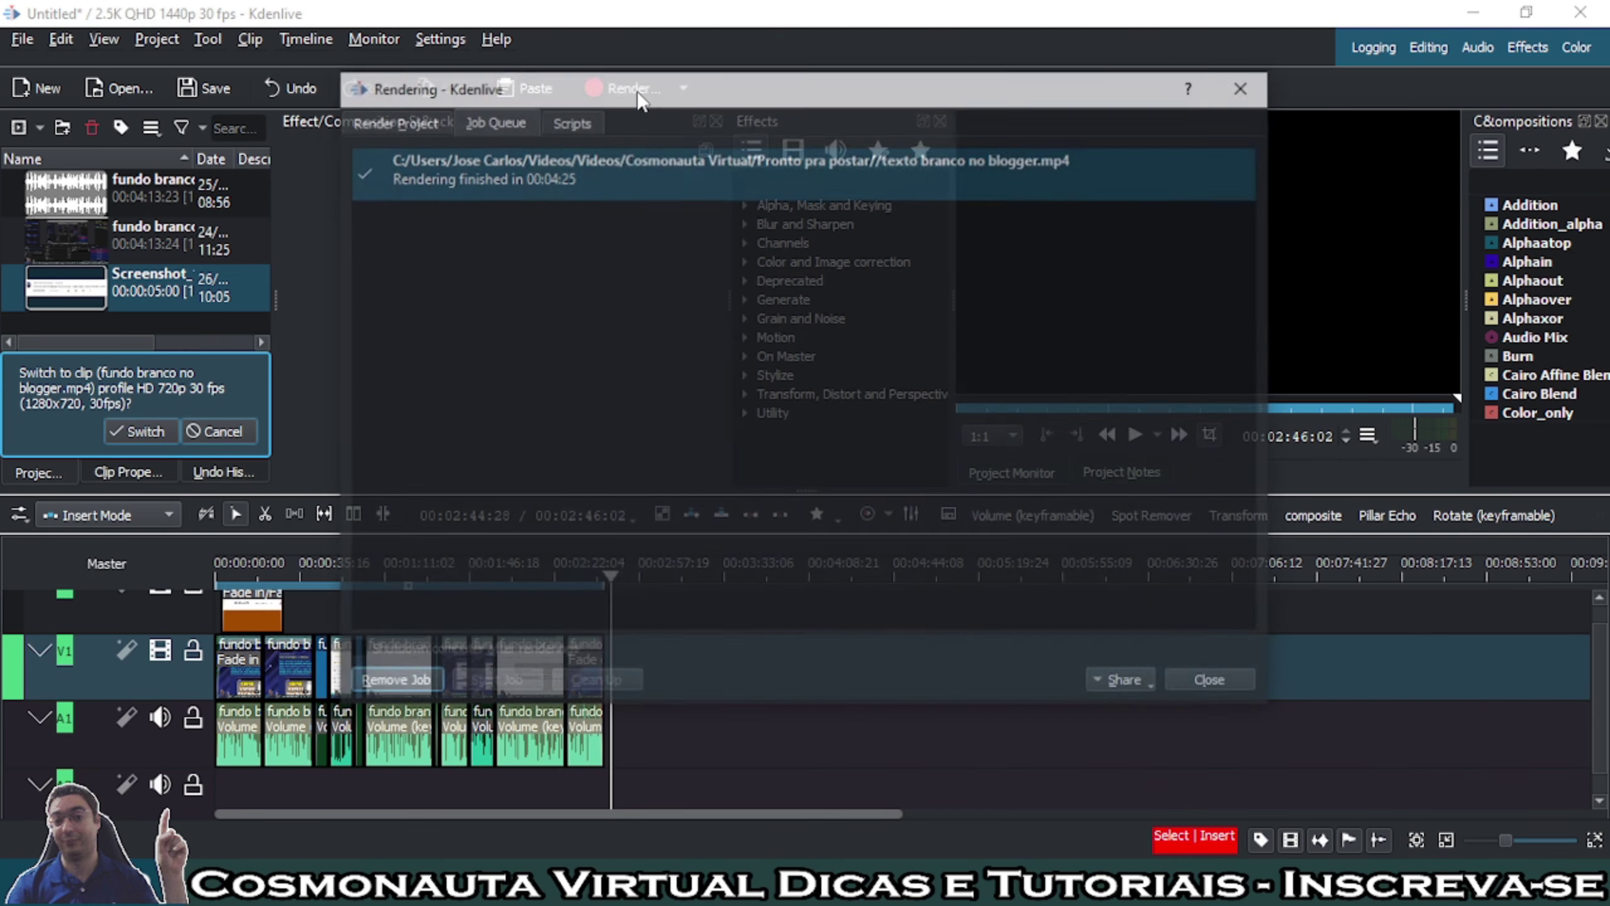
left_click(401, 119)
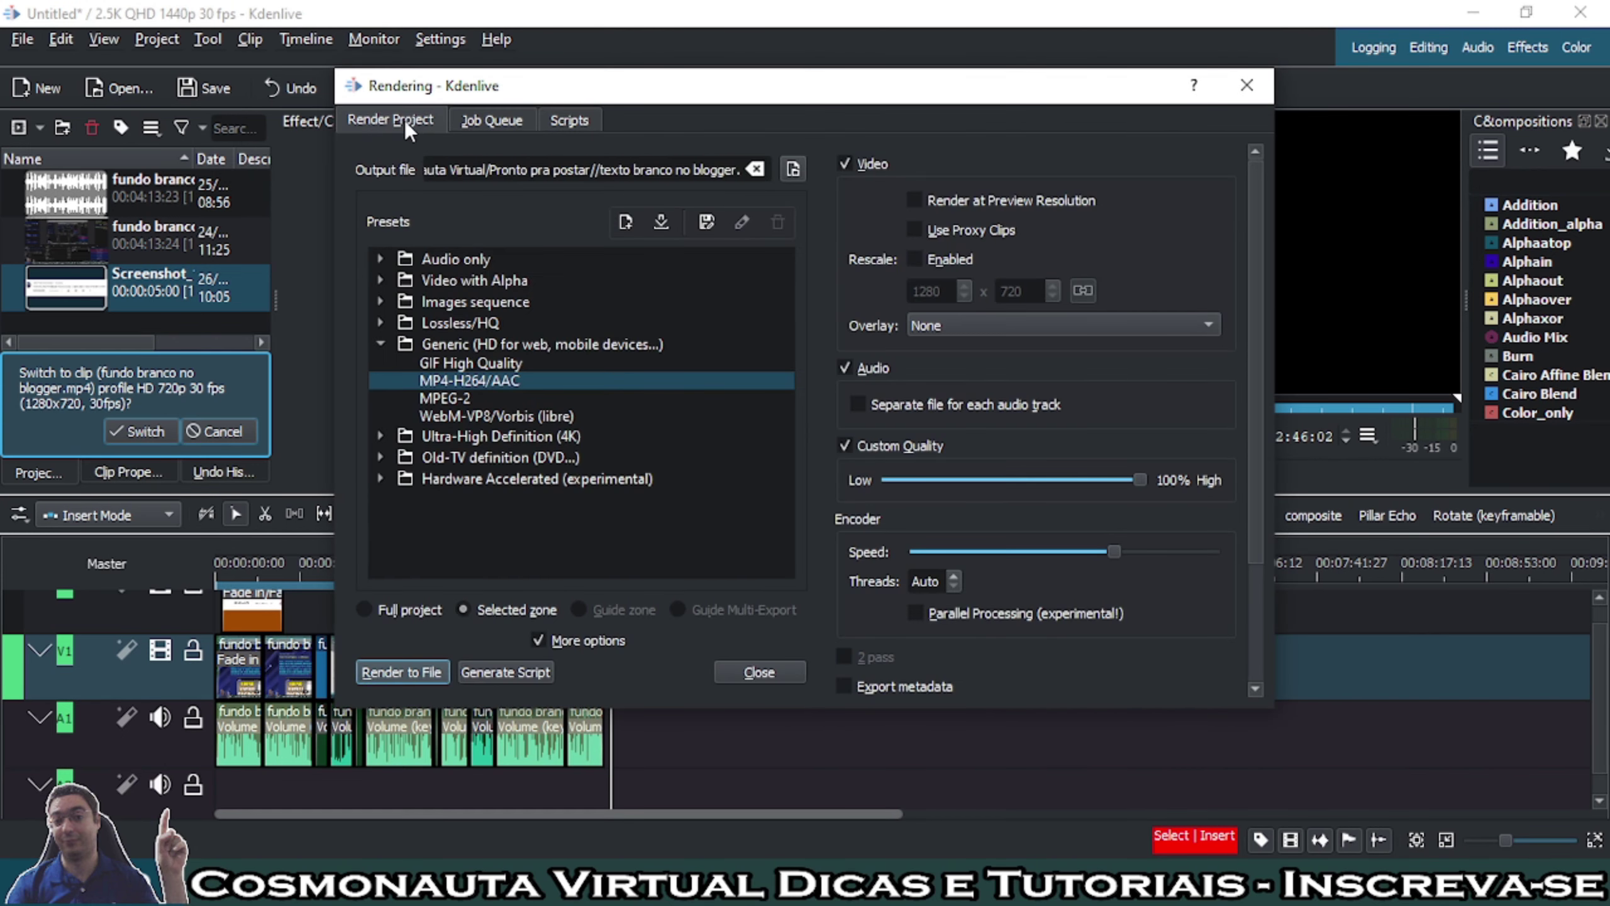
left_click(366, 608)
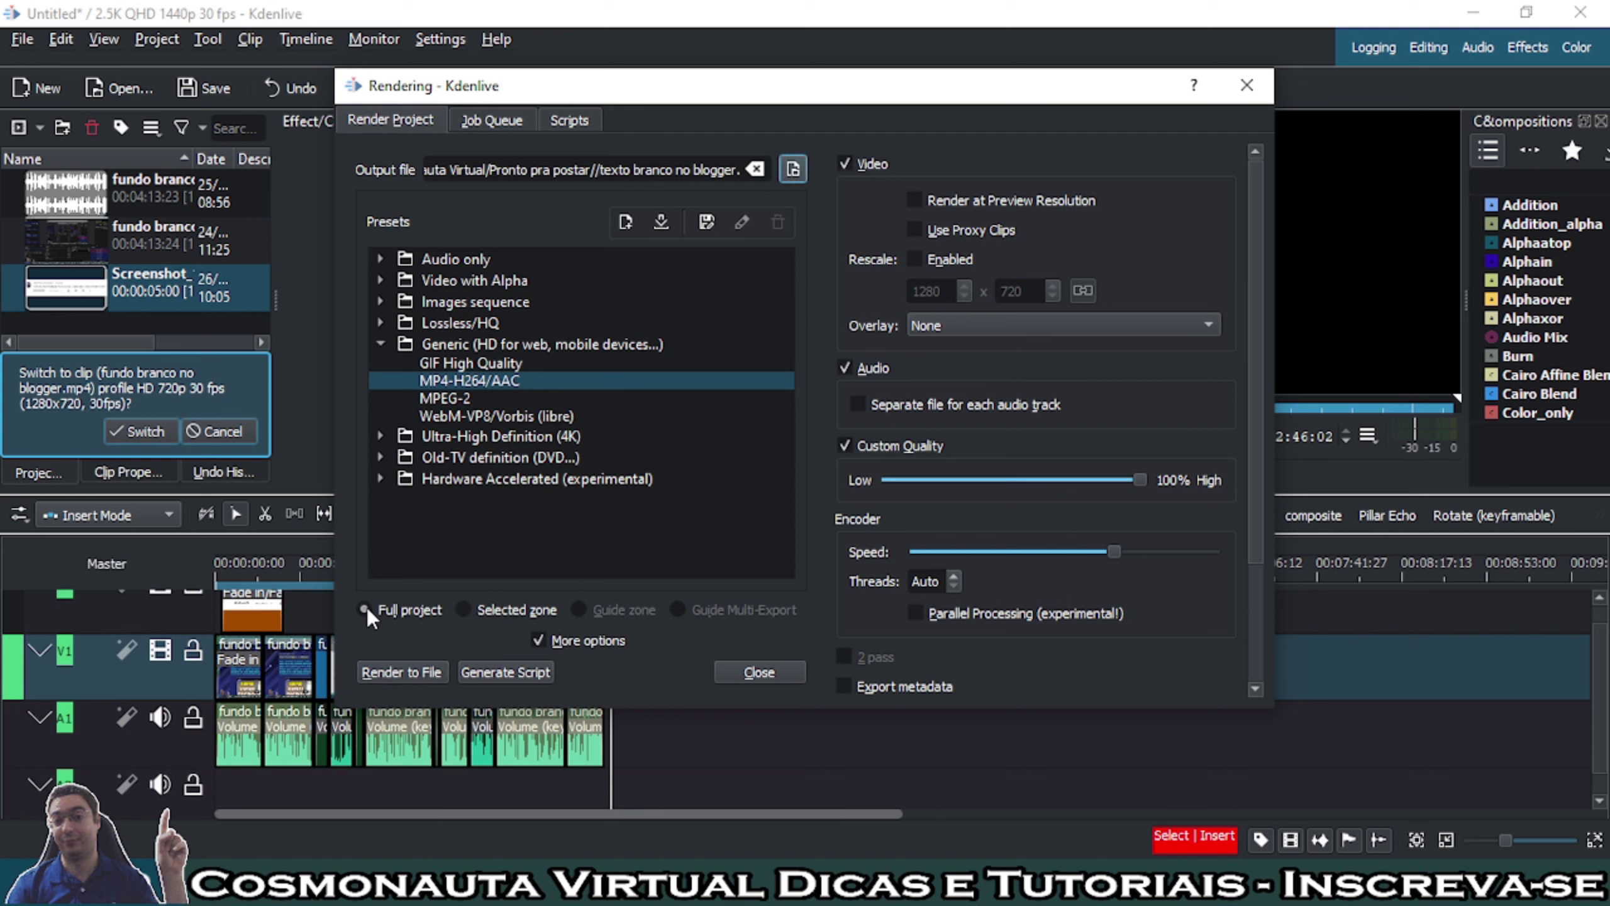
left_click(464, 610)
left_click(735, 171)
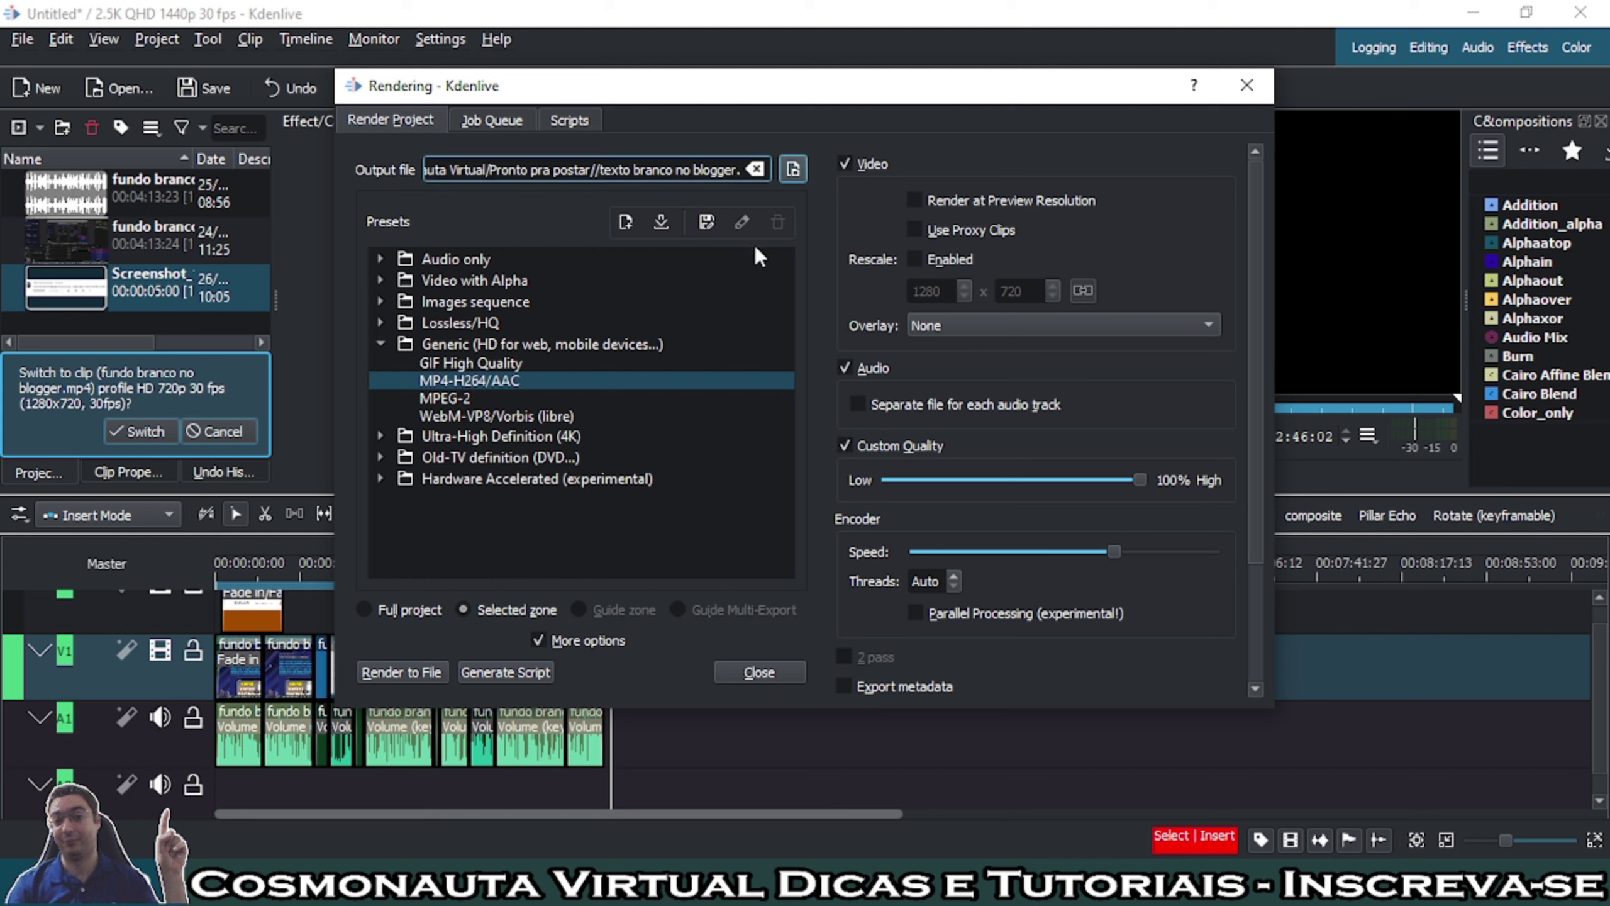
Step: Try a custom render quality of 66% and restore it to 100% before closing the render settings
left_click_drag(1140, 478, 1056, 488)
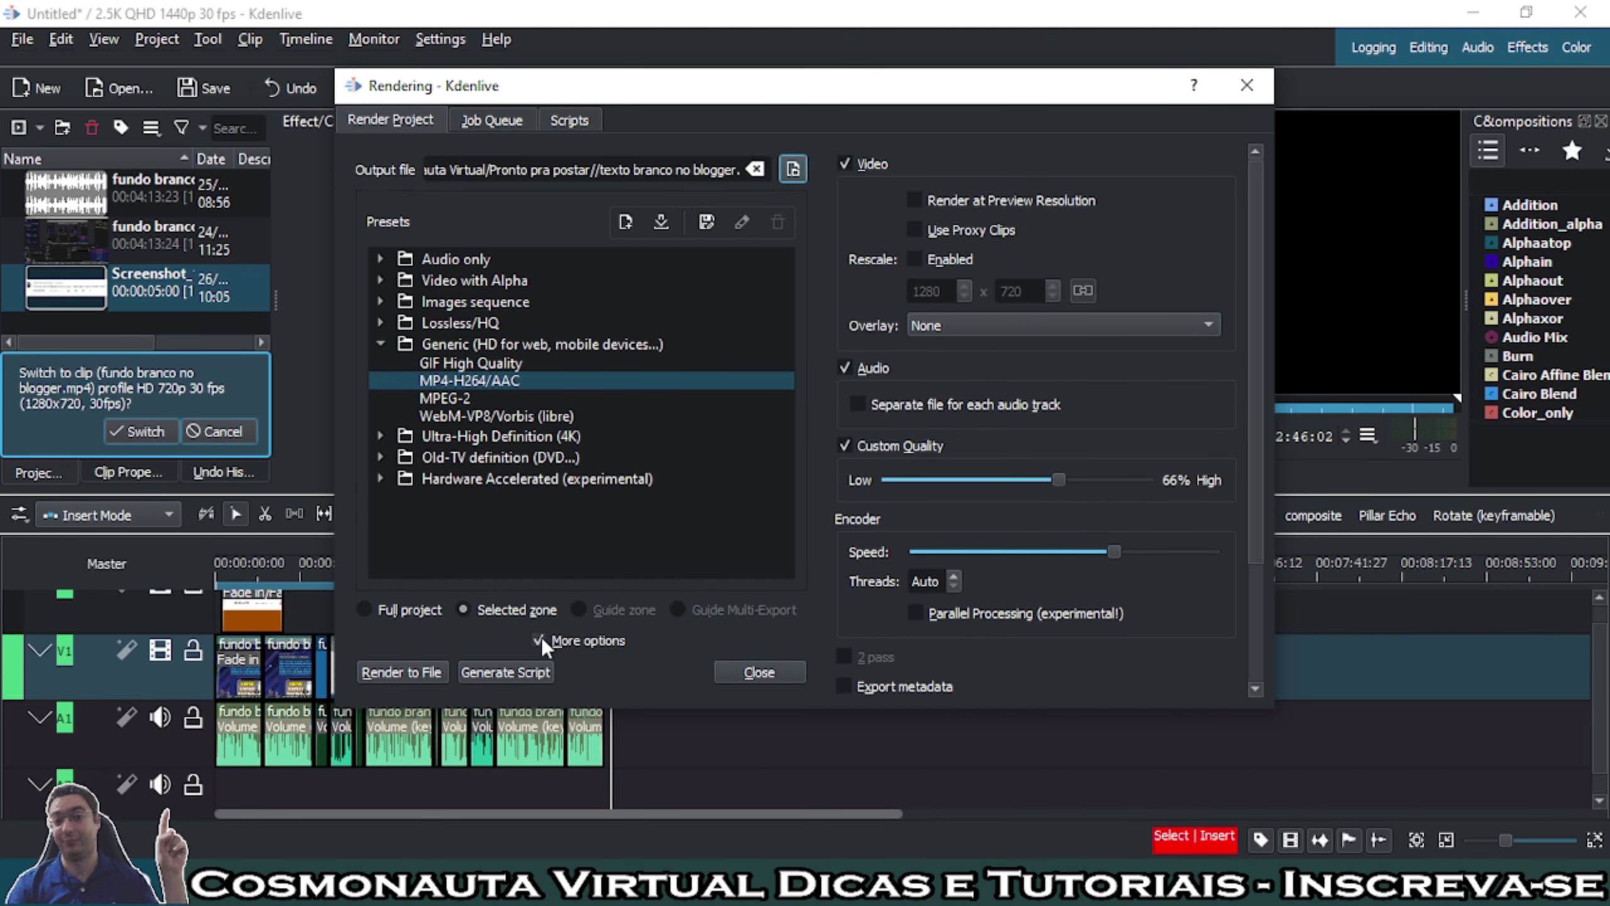
left_click(540, 639)
left_click(764, 639)
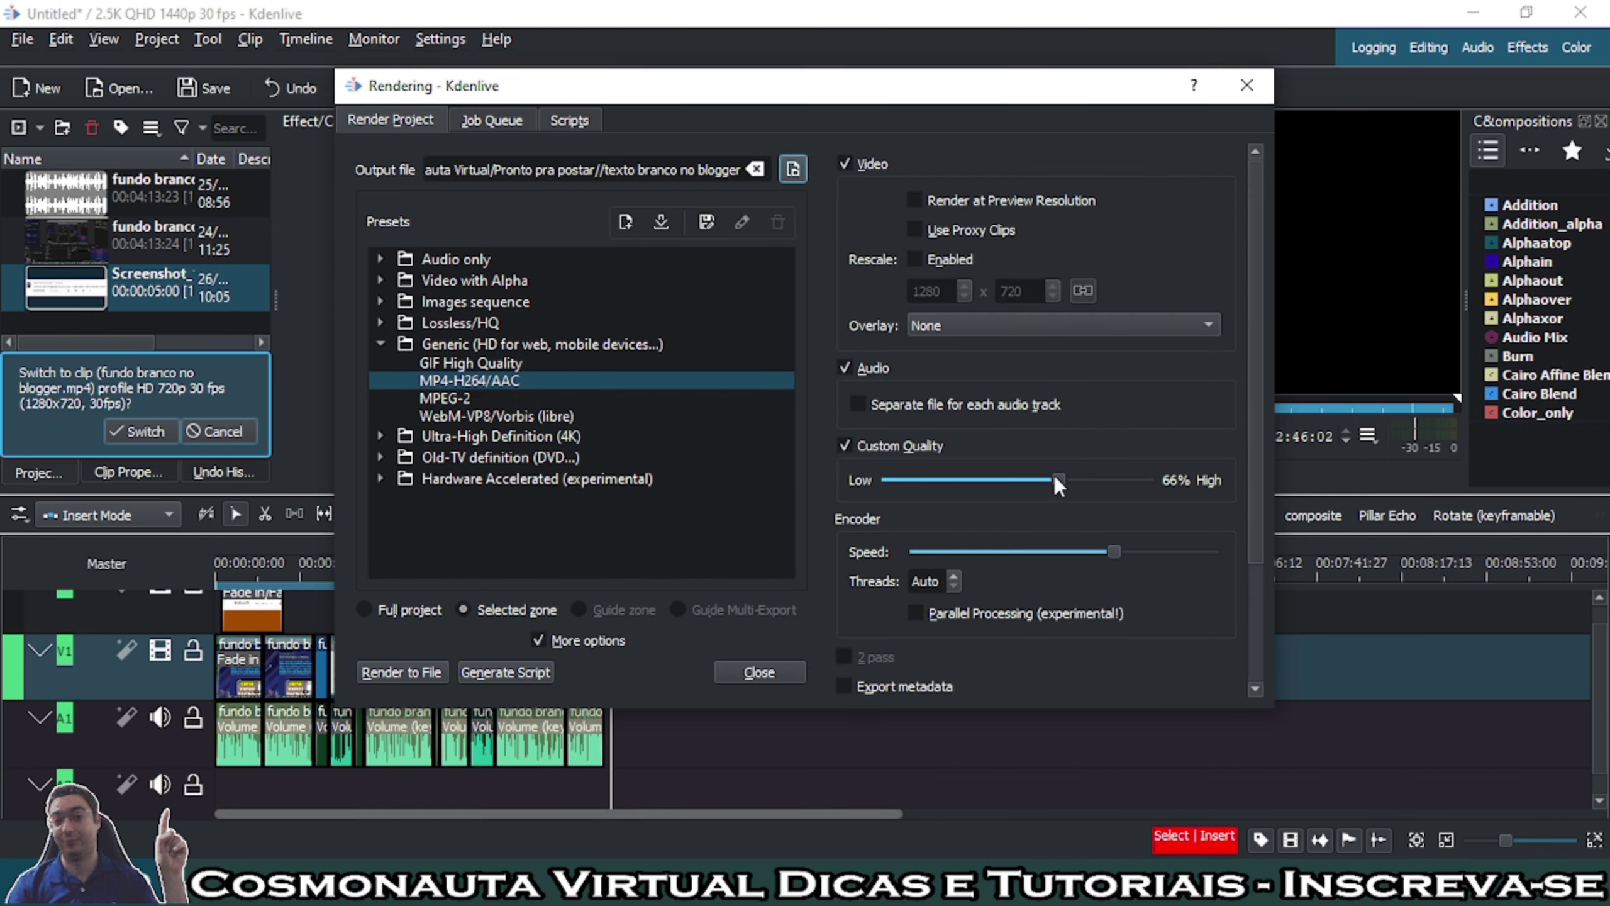
left_click_drag(1056, 481, 1081, 480)
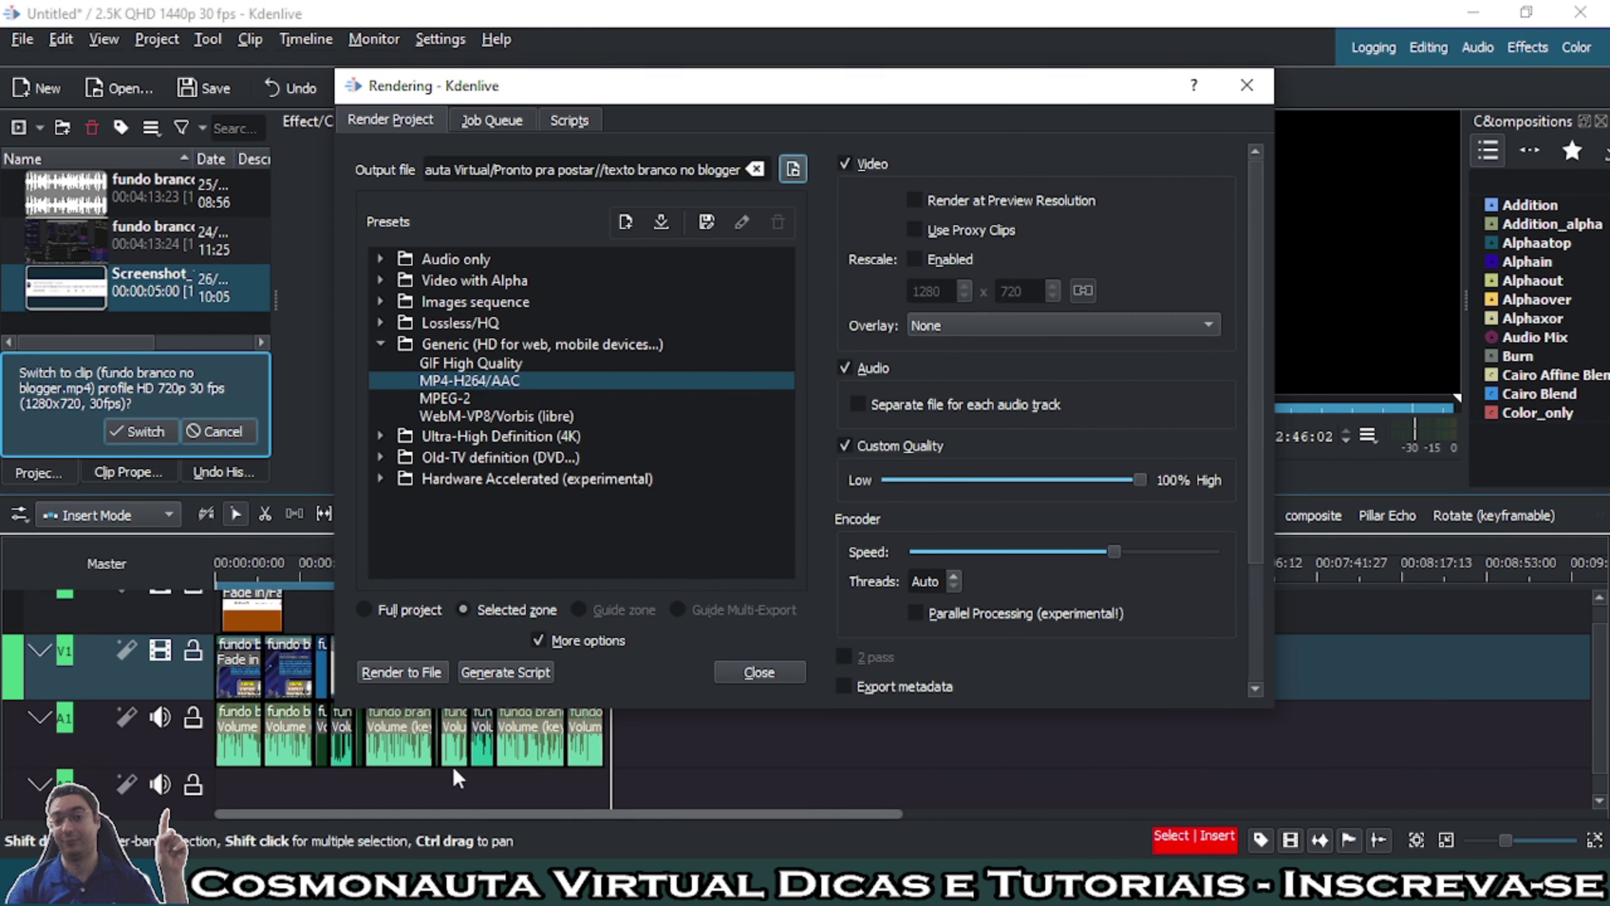
left_click(1256, 93)
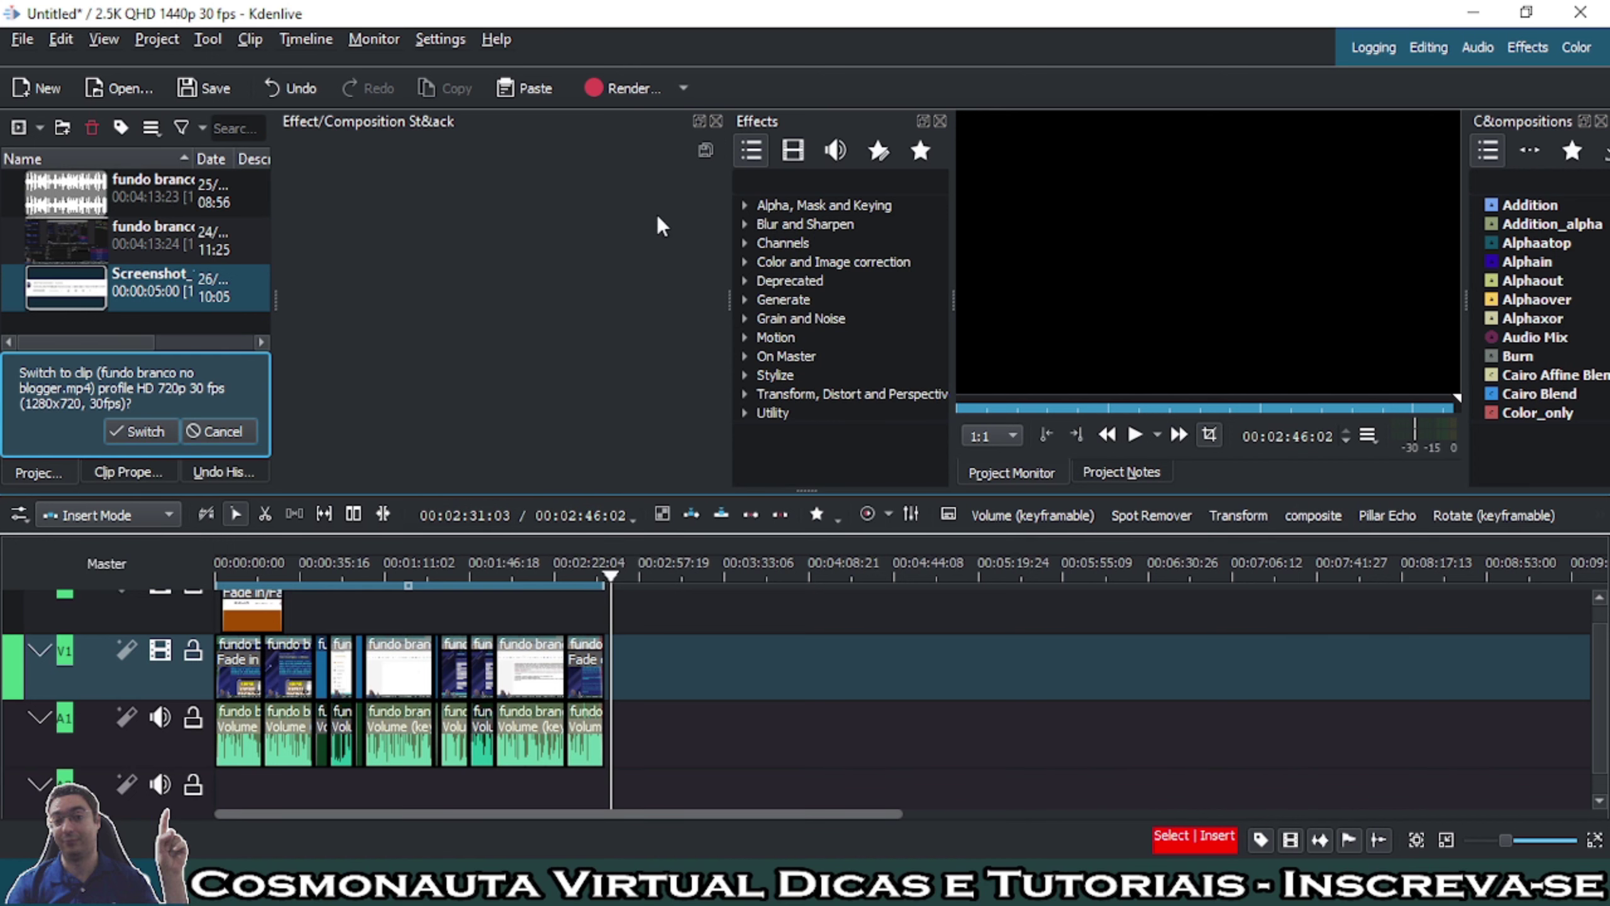
Step: Reopen the render settings, set the render range to Full project and close them
left_click(636, 88)
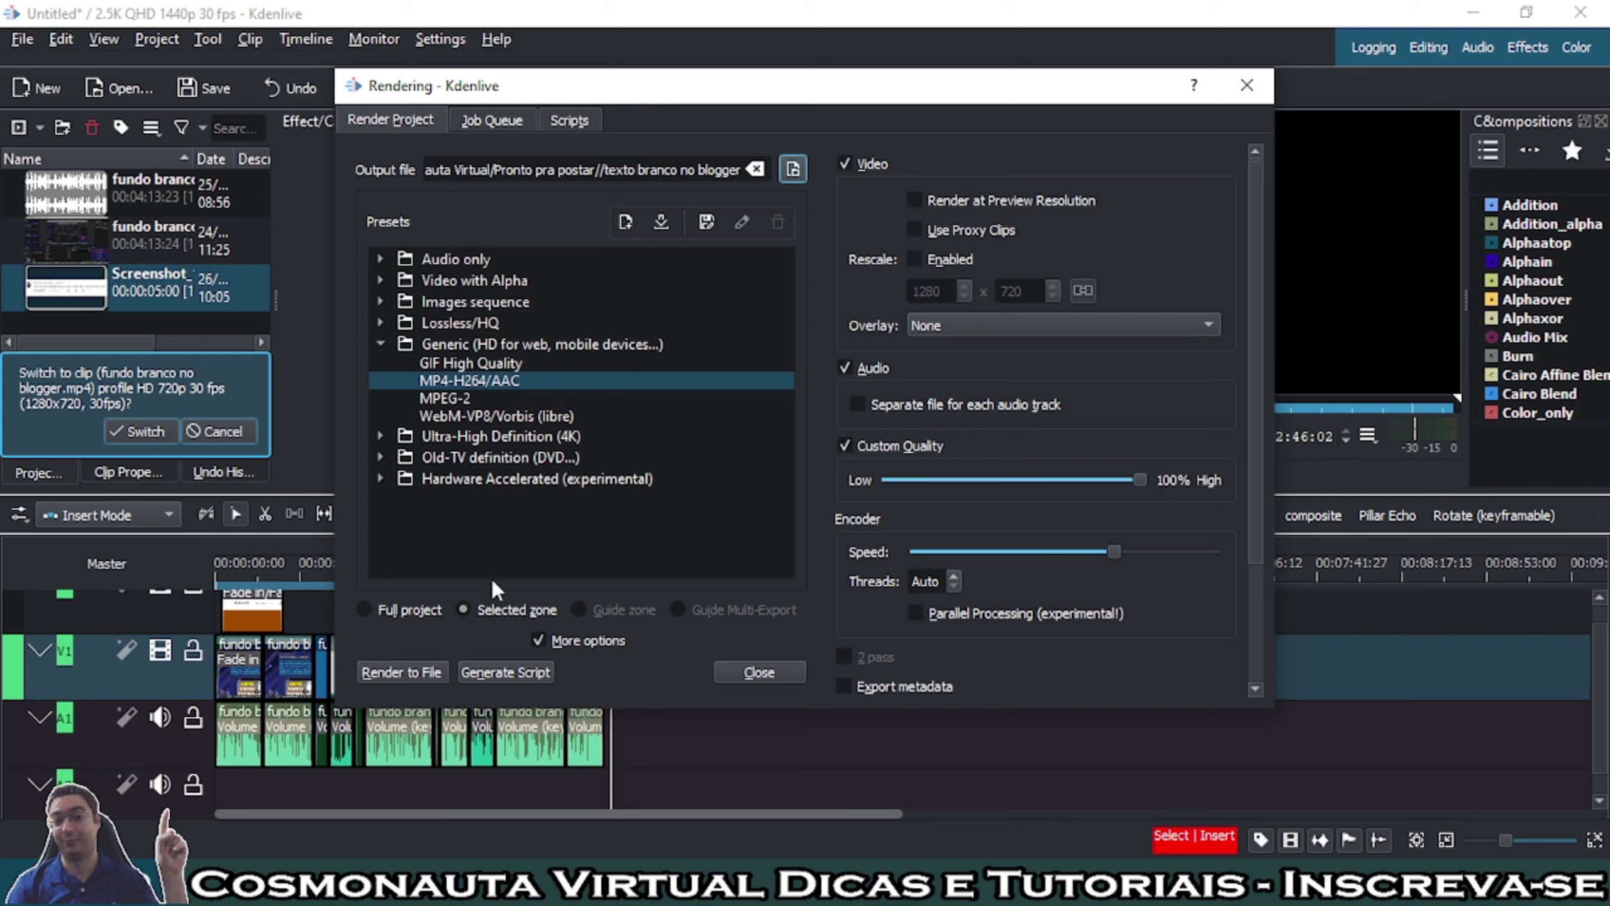
left_click(365, 610)
left_click(1246, 85)
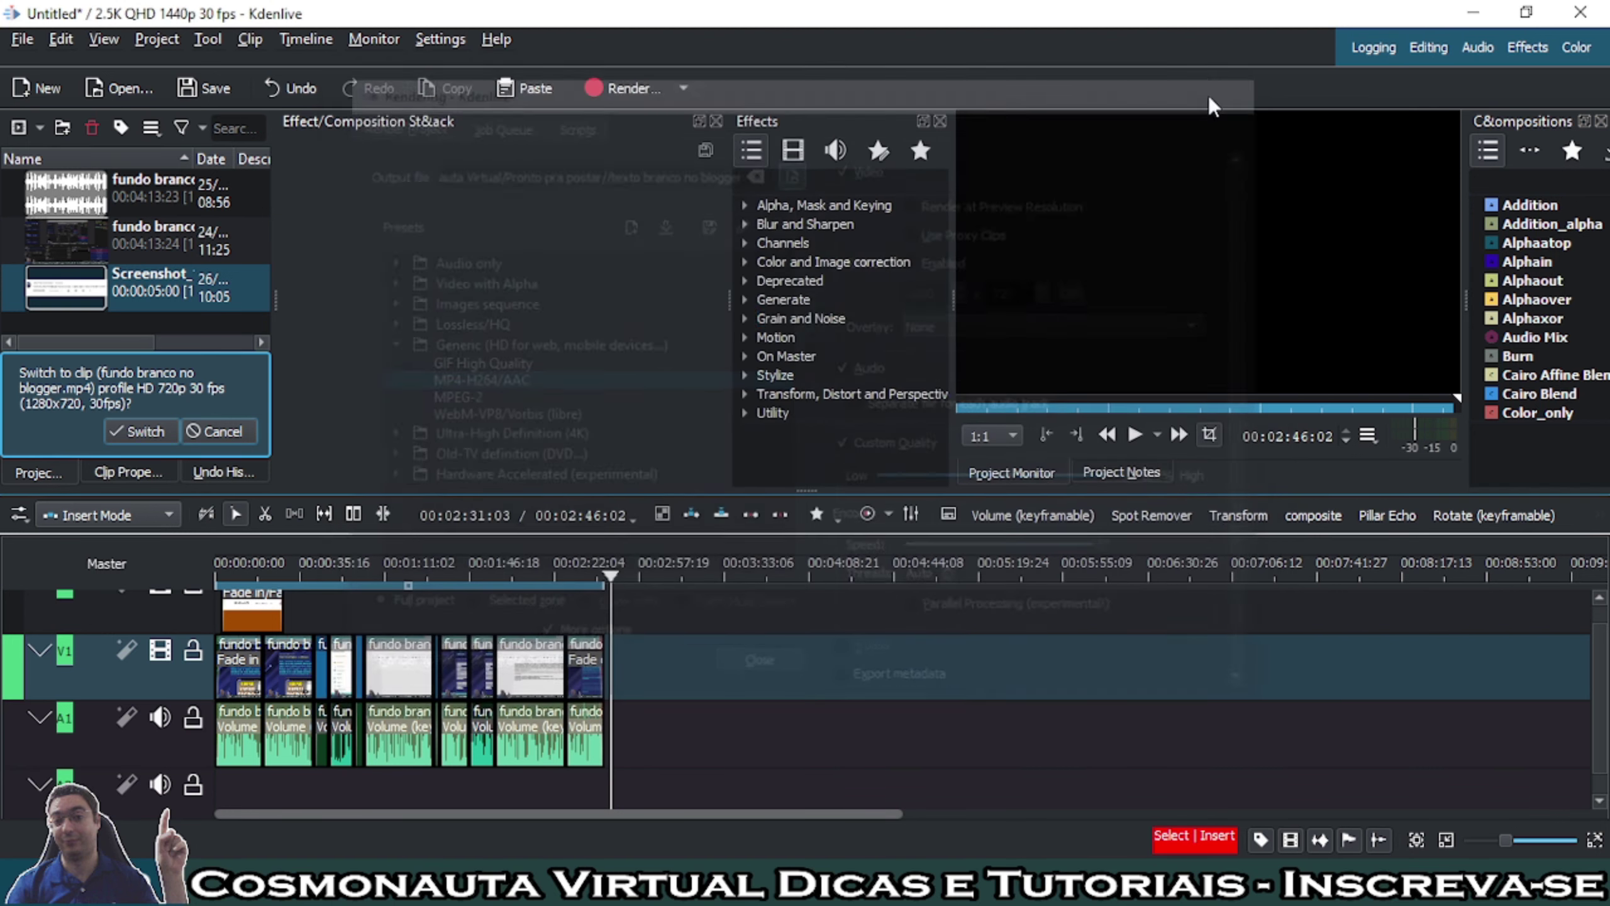